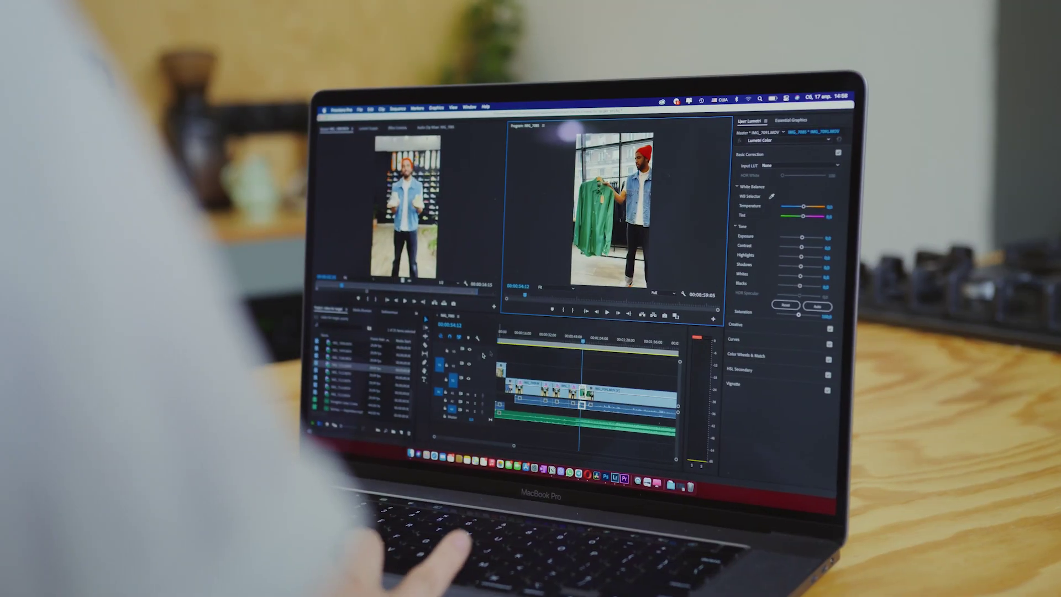
Step: Cut the map clip out of the Premiere Pro timeline and delete the selected image clip
{"action": "left_click", "coordinate": [636, 437]}
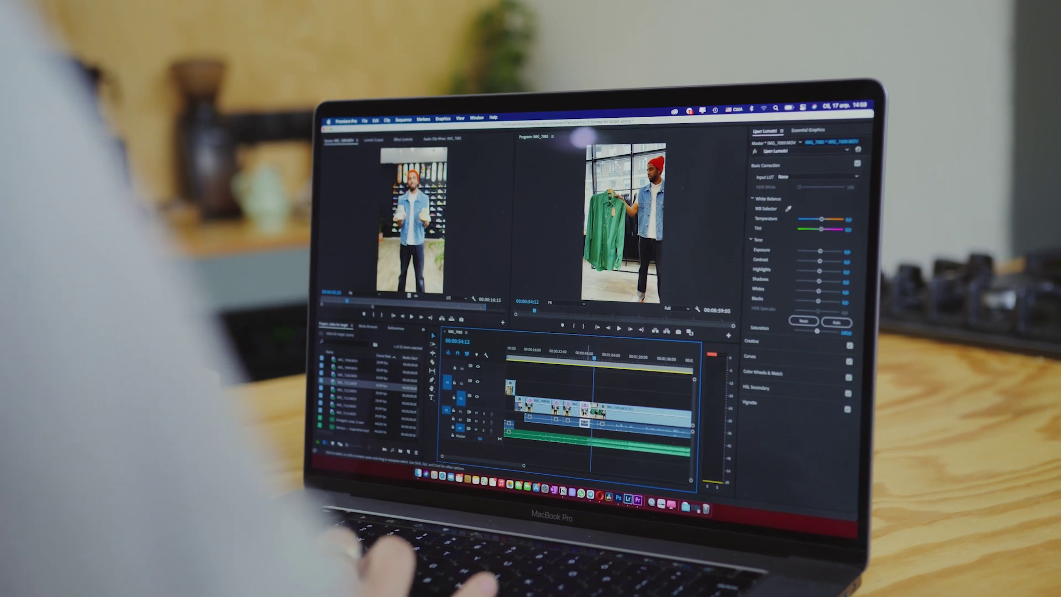
{"action": "right_click", "coordinate": [581, 423]}
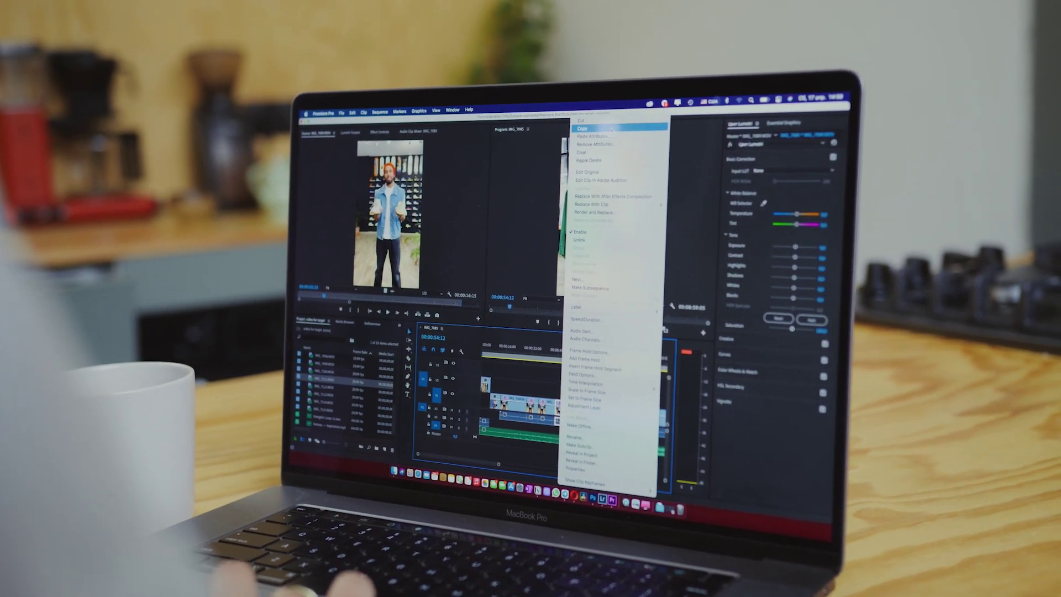
{"action": "left_click", "coordinate": [608, 119]}
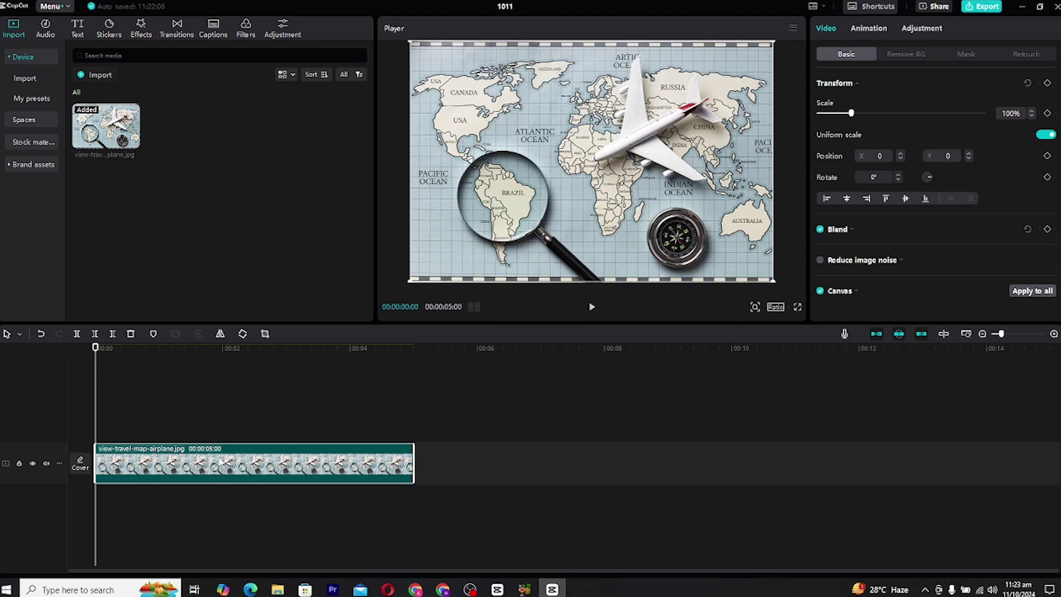
{"action": "key", "text": "Delete"}
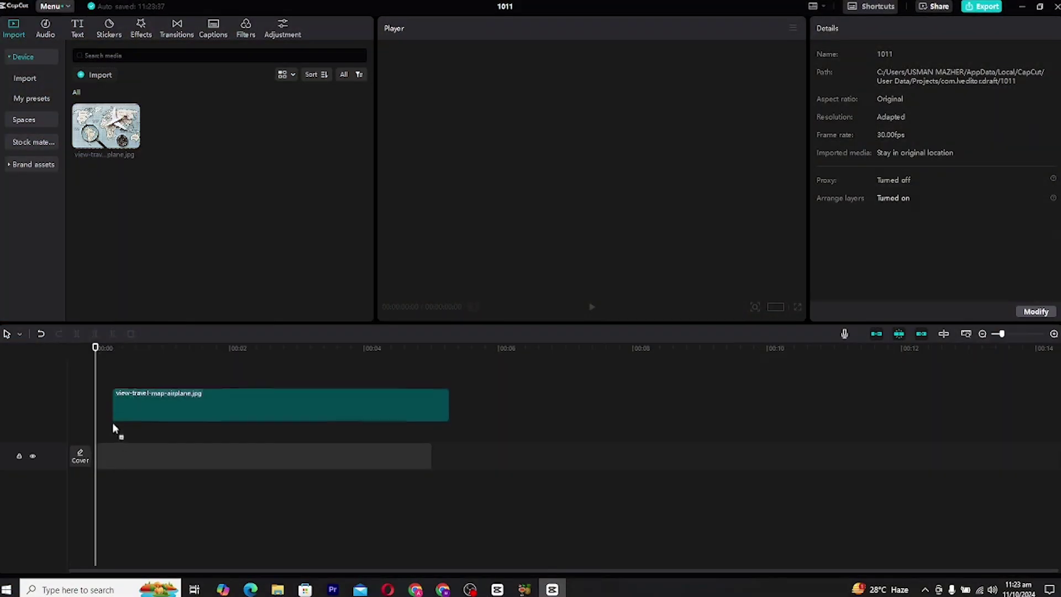
Step: Place view-travel-map-airplane.jpg on CapCut's main track at 00:00
{"action": "left_click_drag", "start_coordinate": [113, 424], "coordinate": [121, 471]}
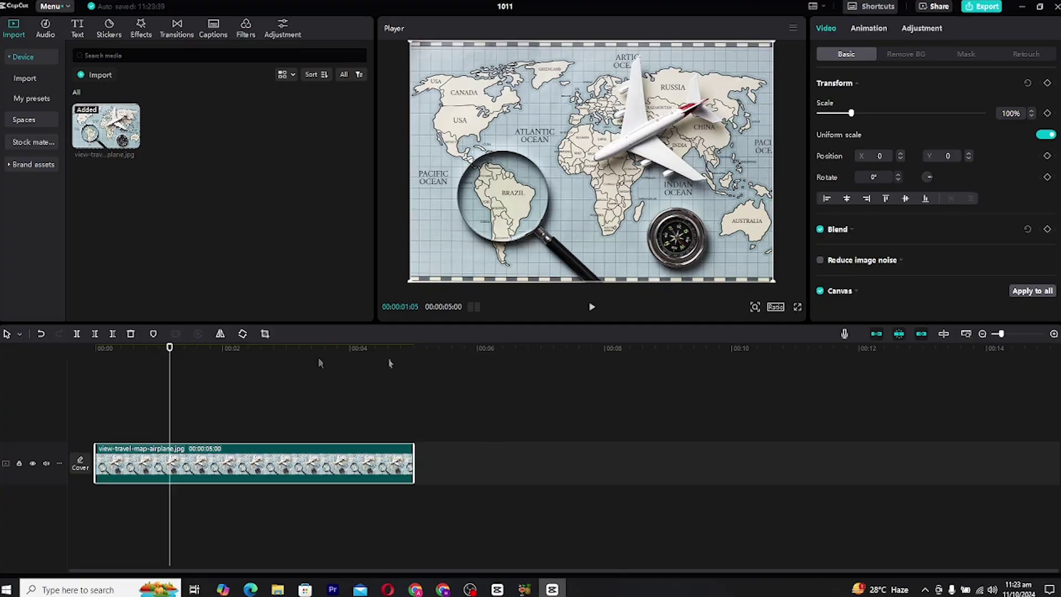
Step: Return the playhead to the start, deselect the map clip, and show the Default text preset
{"action": "left_click", "coordinate": [167, 348]}
{"action": "left_click_drag", "start_coordinate": [156, 355], "coordinate": [93, 370]}
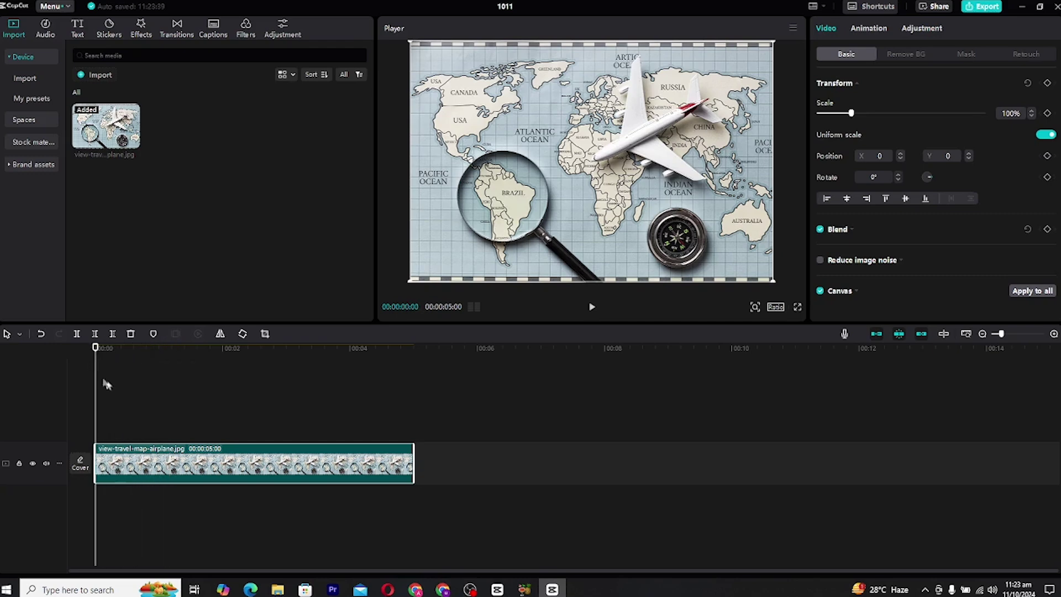
{"action": "left_click", "coordinate": [117, 399]}
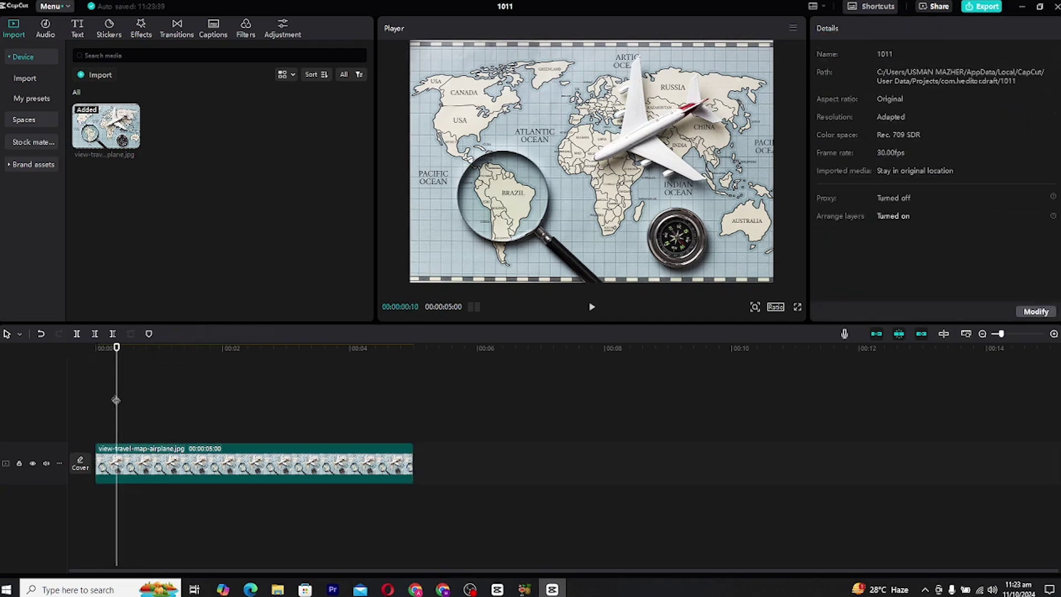
{"action": "left_click_drag", "start_coordinate": [115, 349], "coordinate": [83, 362]}
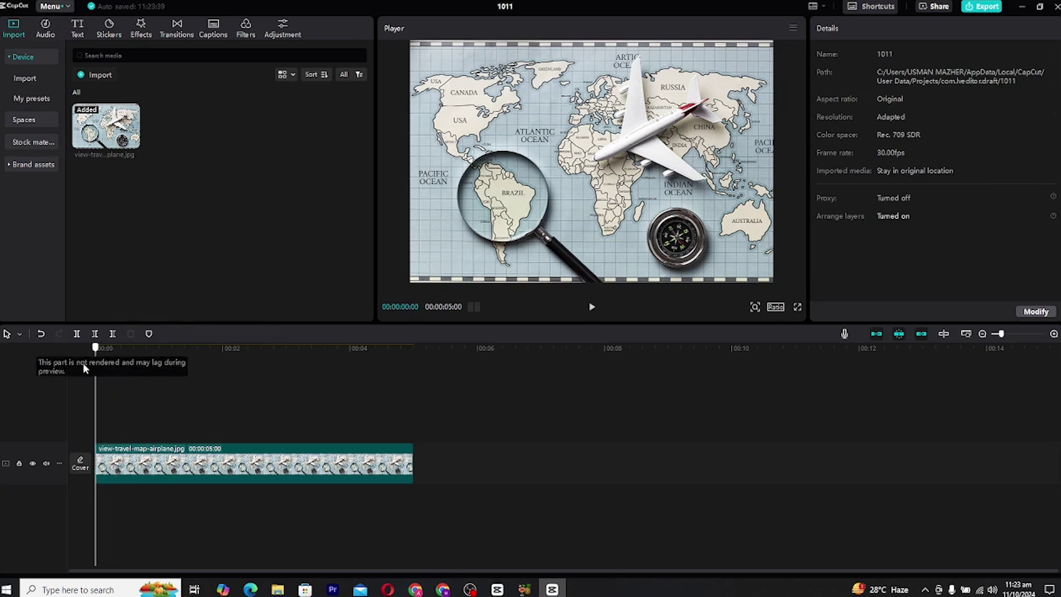
{"action": "left_click", "coordinate": [79, 34]}
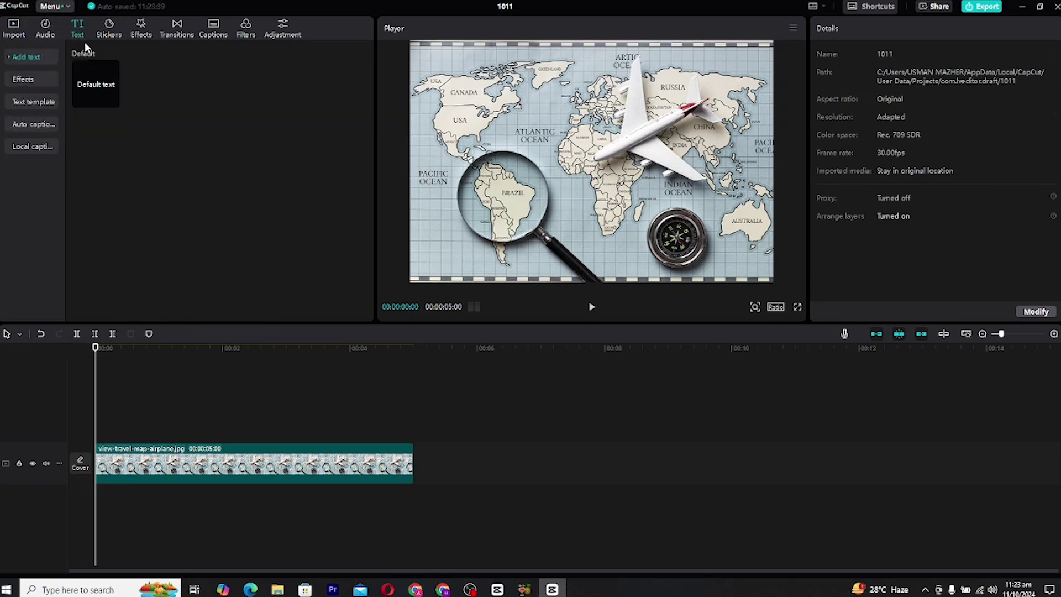
Step: Add a Default text layer and stretch it to the map clip's full length
{"action": "left_click_drag", "start_coordinate": [103, 105], "coordinate": [94, 430]}
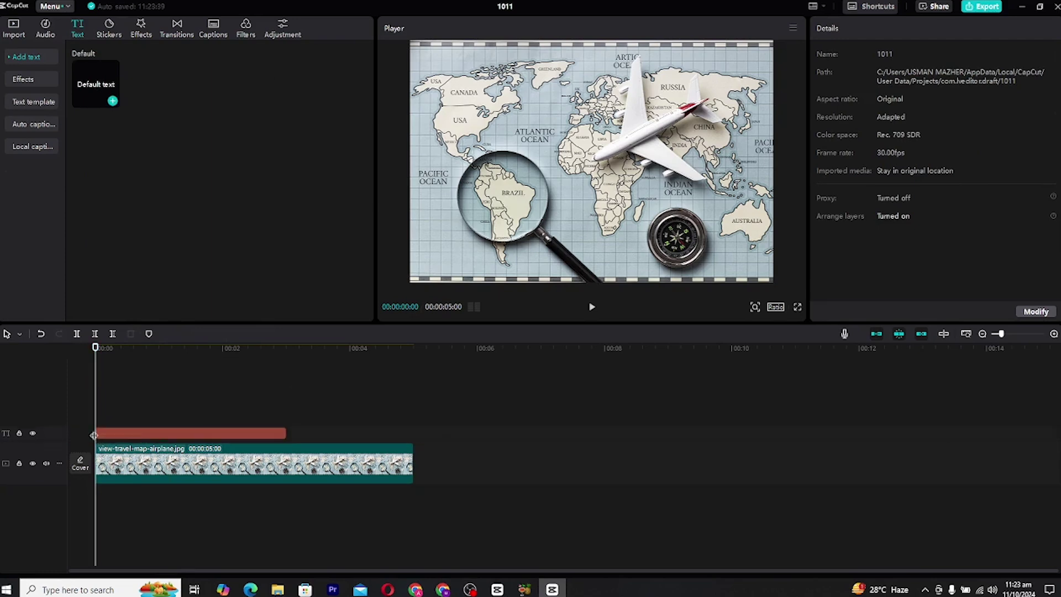
{"action": "left_click", "coordinate": [280, 434]}
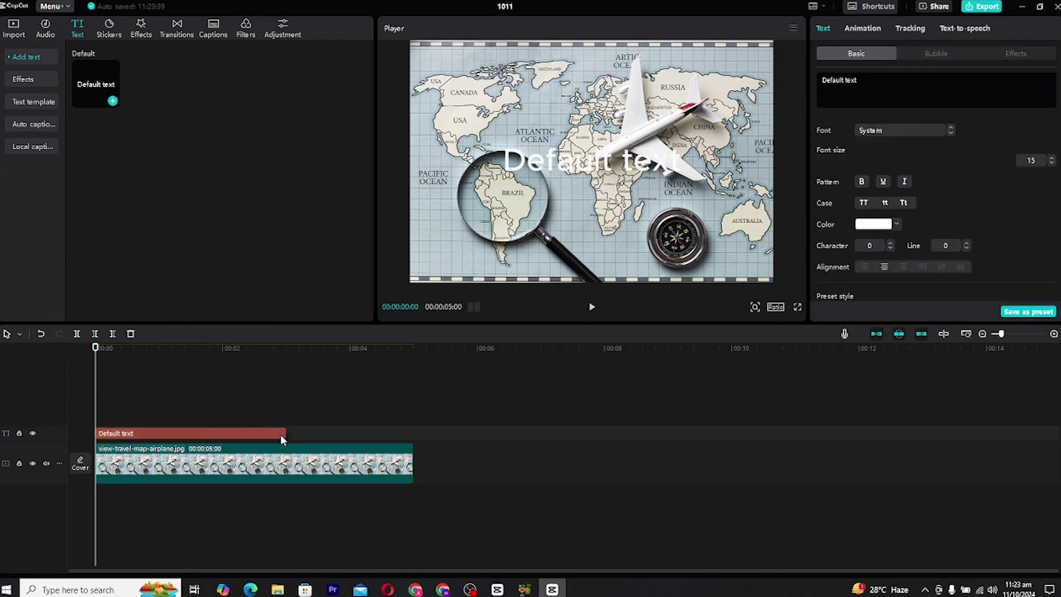
{"action": "left_click_drag", "start_coordinate": [281, 434], "coordinate": [414, 435]}
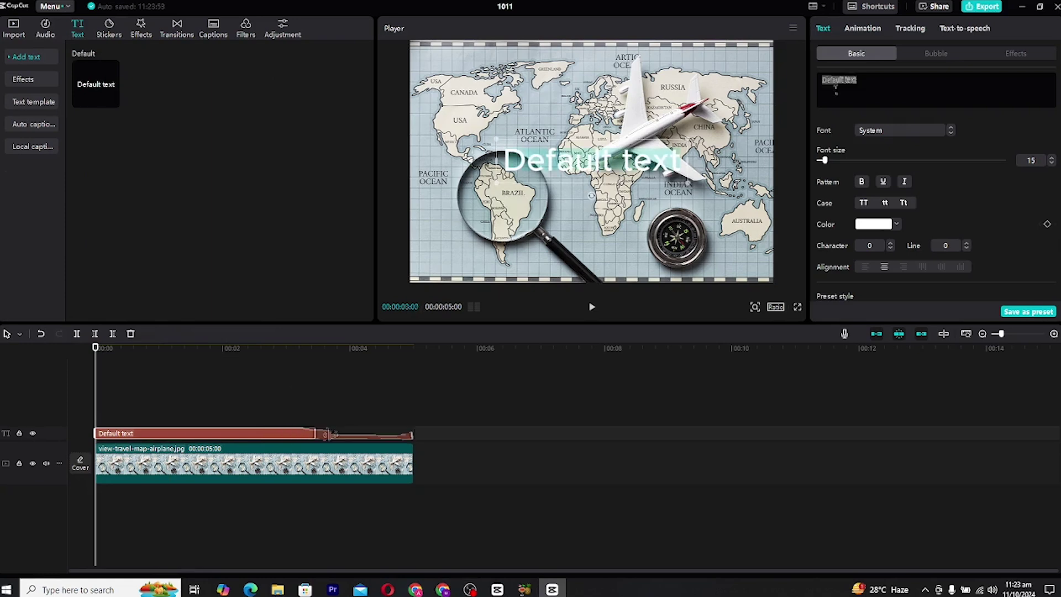
Step: Replace the placeholder text with a long row of dashes
{"action": "left_click", "coordinate": [835, 90]}
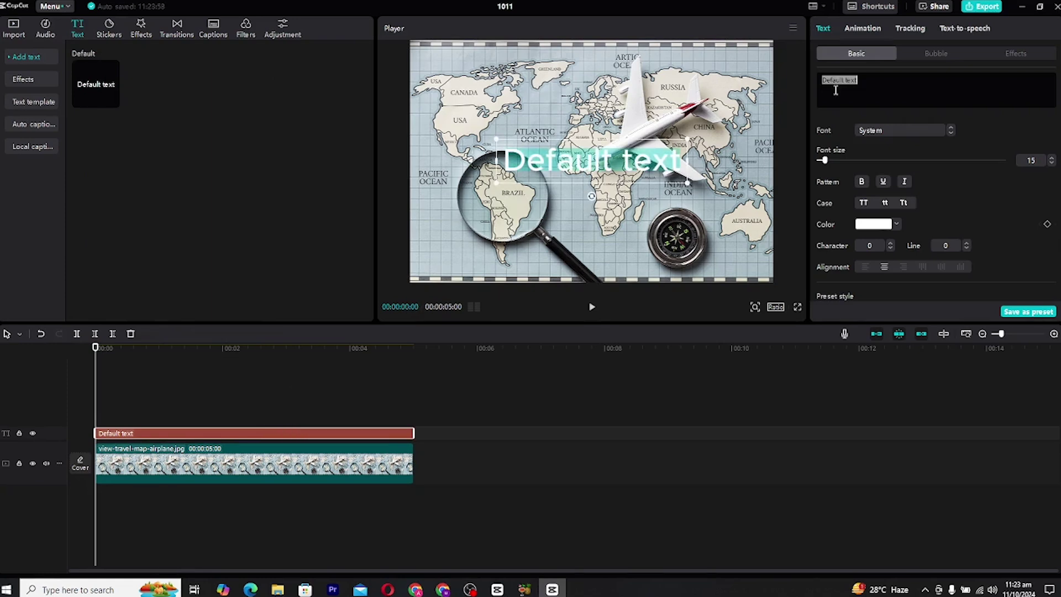
{"action": "key", "text": "BackSpace"}
{"action": "type", "text": "---"}
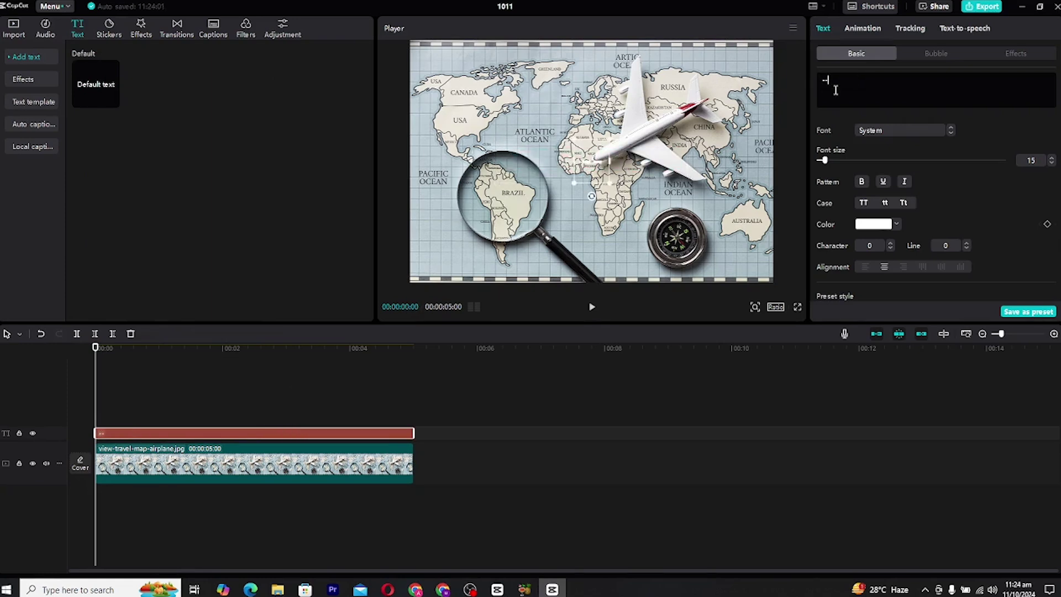
{"action": "type", "text": "-------"}
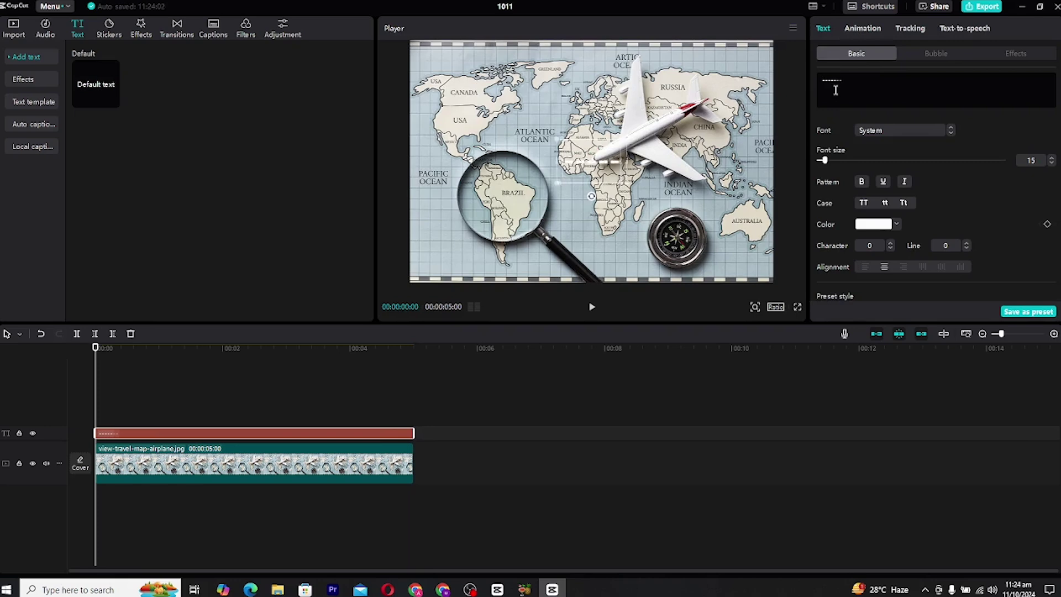
{"action": "type", "text": "---------------"}
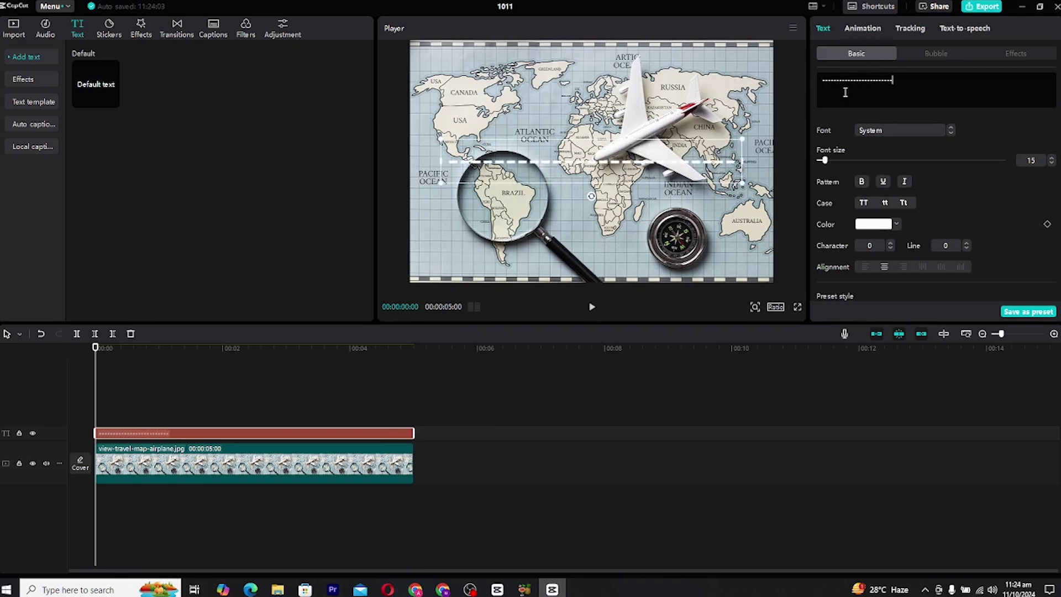
{"action": "left_click", "coordinate": [883, 134]}
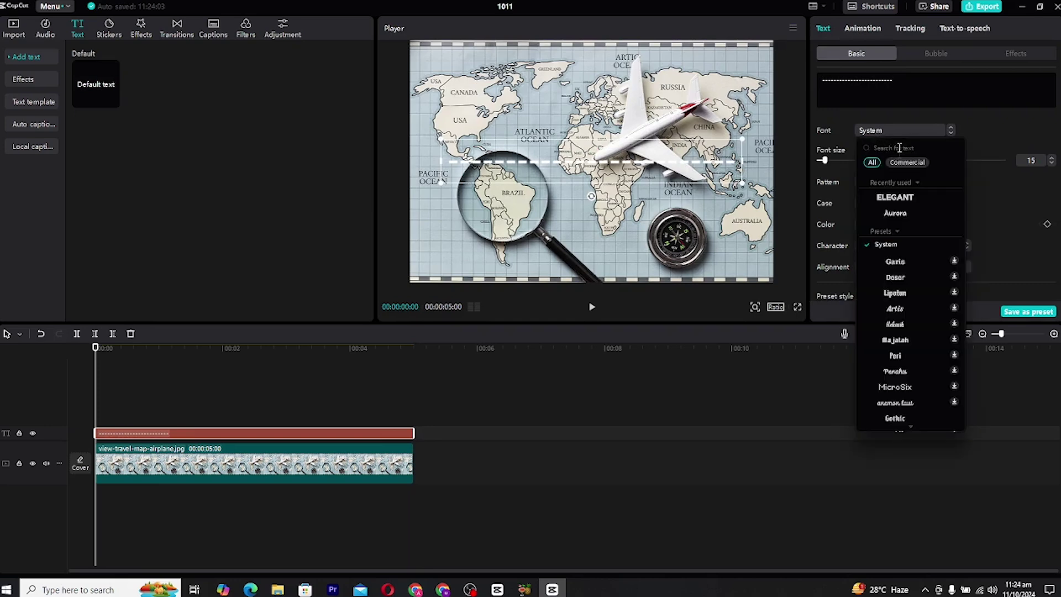
Step: Set the dashed text to the ZY Elegant font and colour it yellow (F4C70F)
{"action": "left_click", "coordinate": [896, 198]}
{"action": "left_click", "coordinate": [874, 224]}
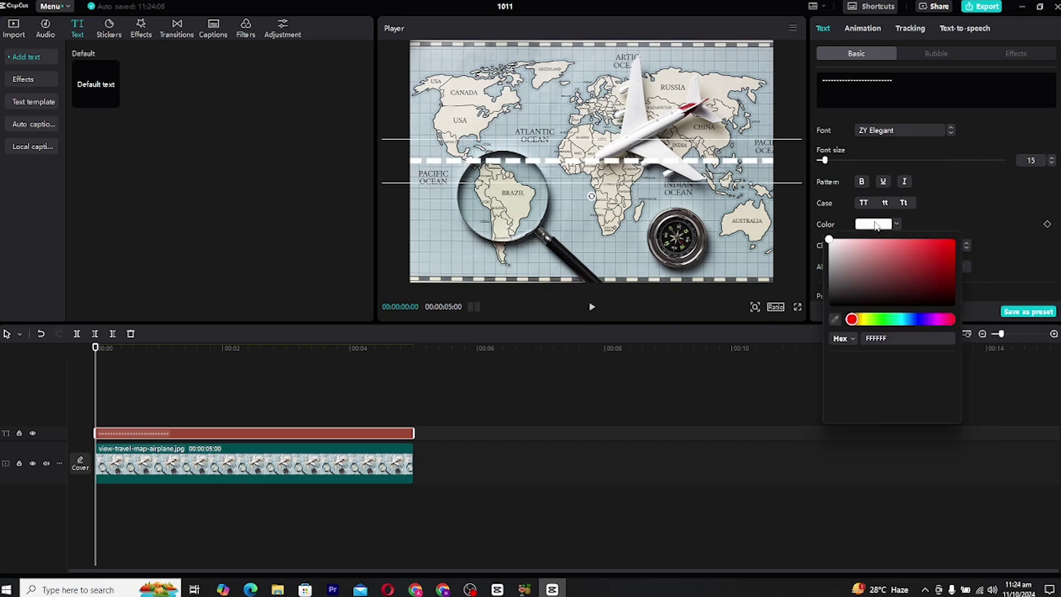
{"action": "left_click", "coordinate": [945, 246]}
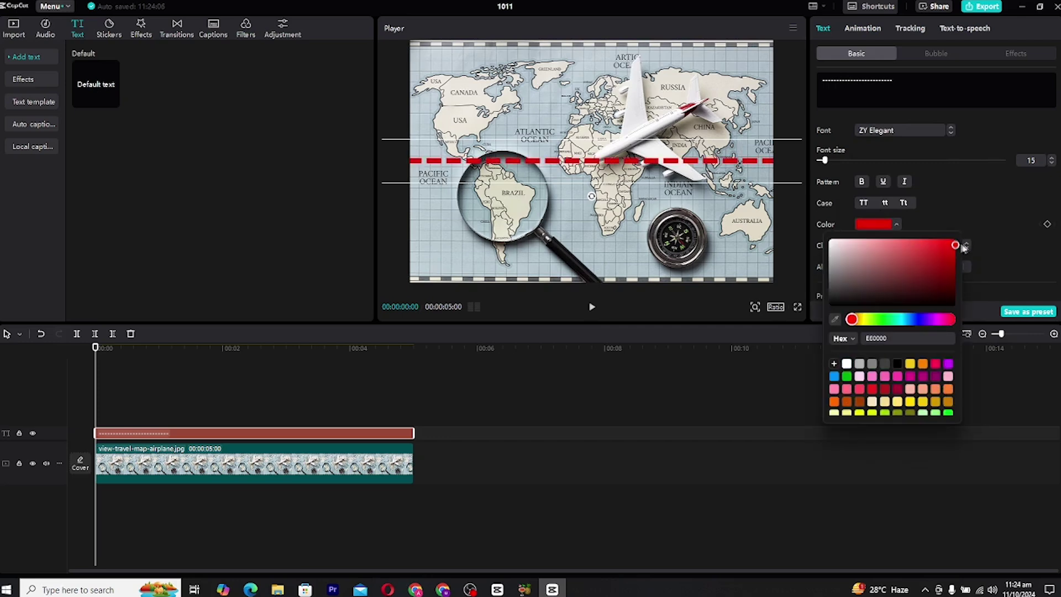
{"action": "left_click_drag", "start_coordinate": [963, 248], "coordinate": [966, 247]}
{"action": "left_click", "coordinate": [910, 364]}
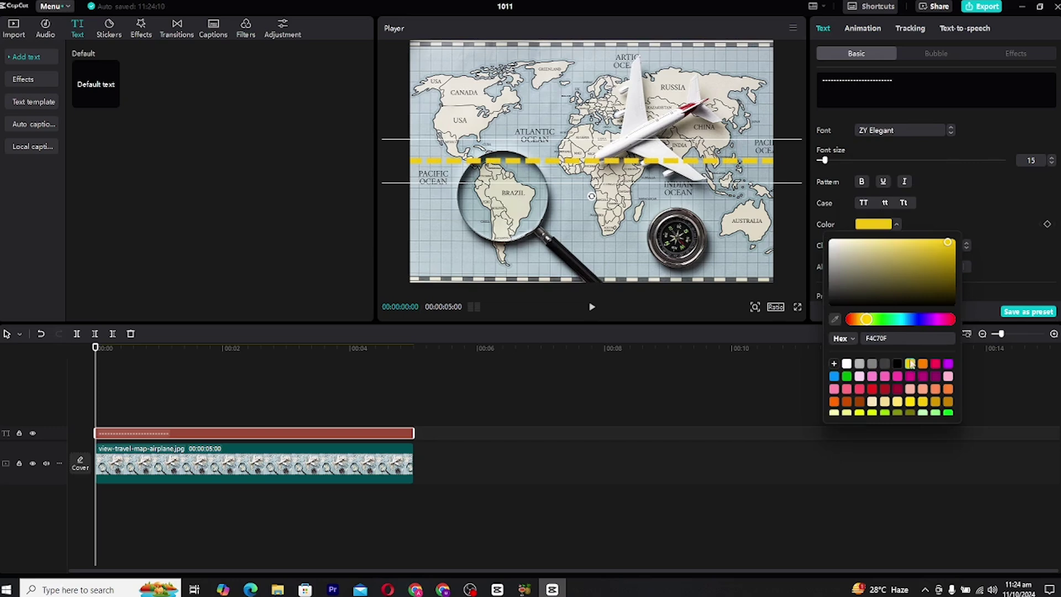
{"action": "left_click", "coordinate": [971, 176]}
Step: Give the dashed line a thin black outline
{"action": "scroll", "coordinate": [939, 188], "scroll_direction": "down", "scroll_amount": 8}
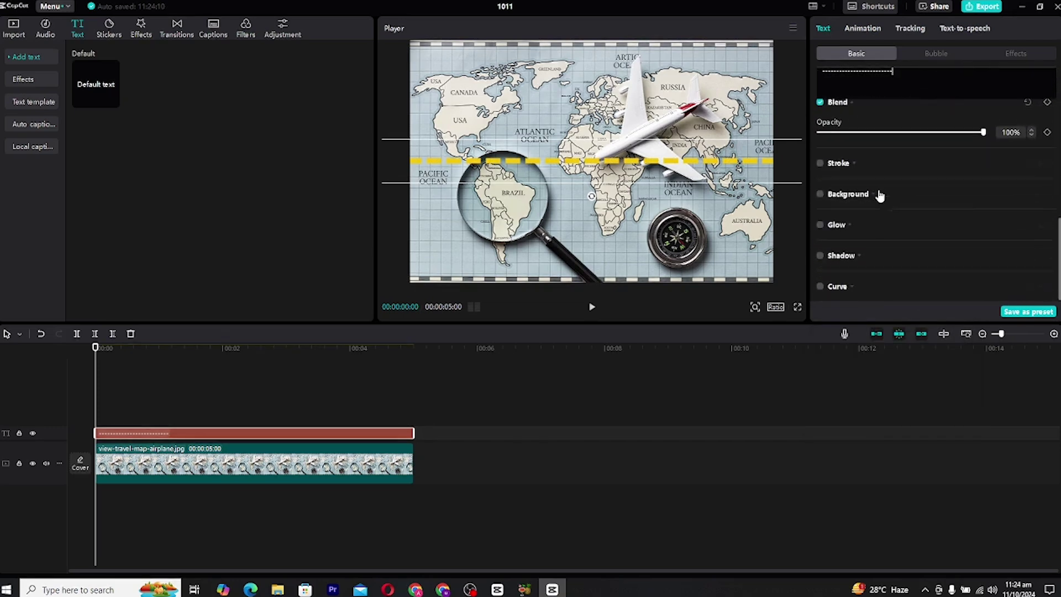
{"action": "left_click", "coordinate": [820, 164]}
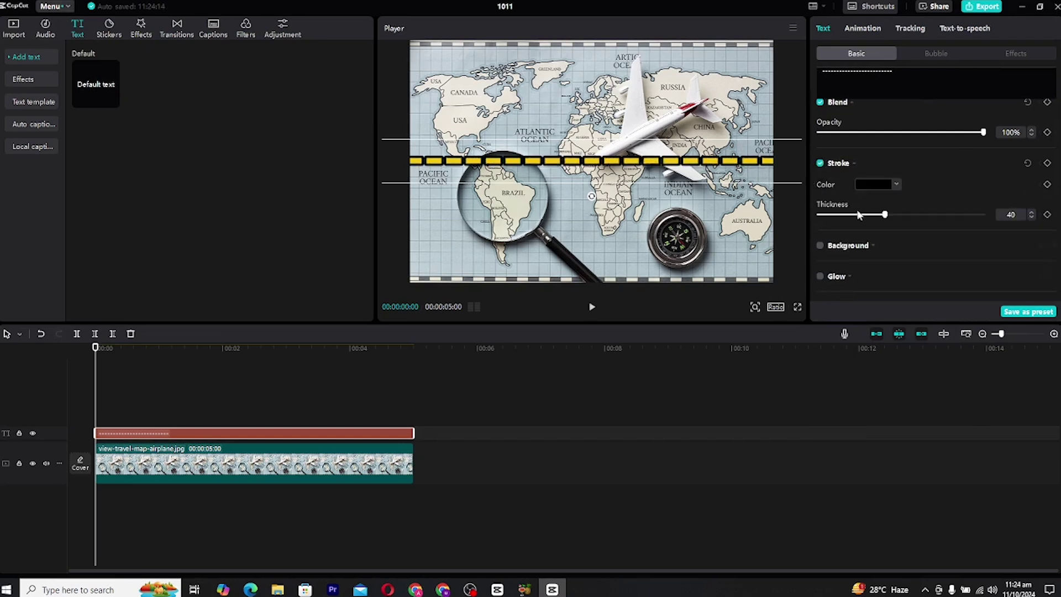
{"action": "left_click_drag", "start_coordinate": [885, 215], "coordinate": [840, 215]}
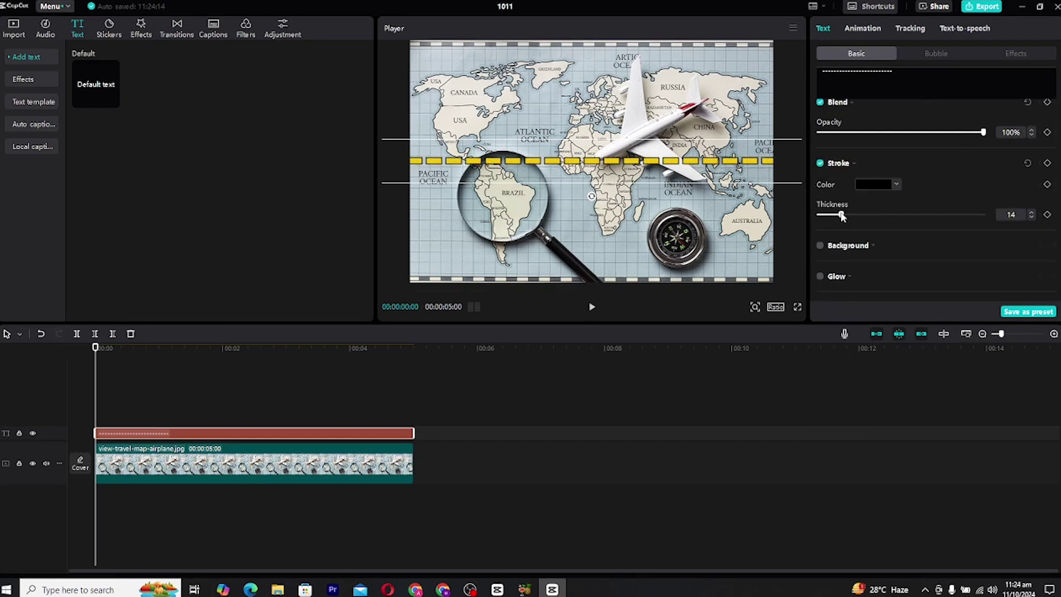
Step: Enable a black glow with intensity 30 and range 31, leaving shadow off
{"action": "left_click", "coordinate": [821, 277]}
{"action": "scroll", "coordinate": [834, 249], "scroll_direction": "down", "scroll_amount": 3}
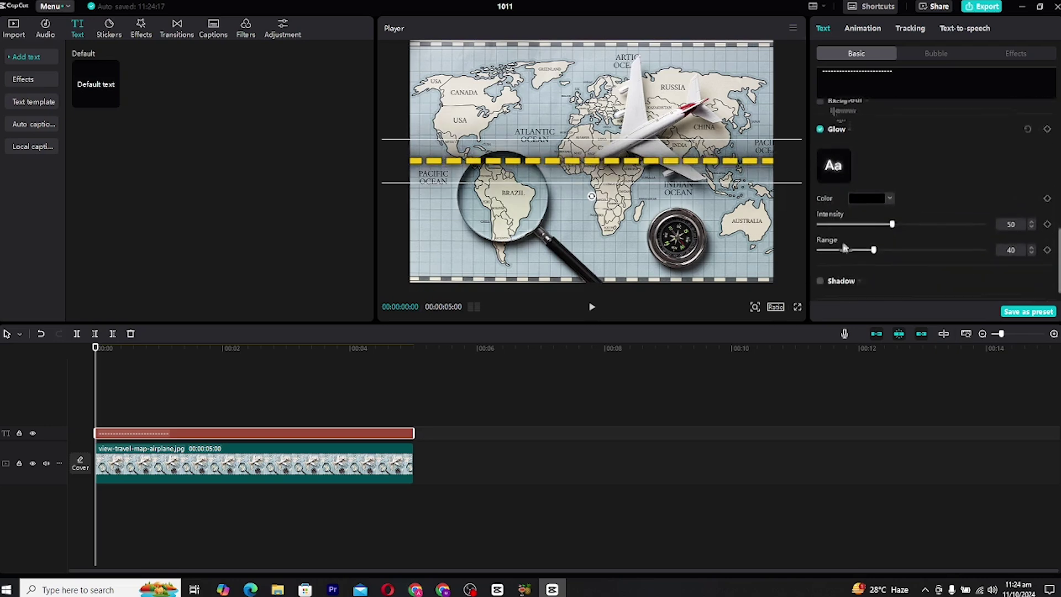
{"action": "left_click", "coordinate": [860, 174]}
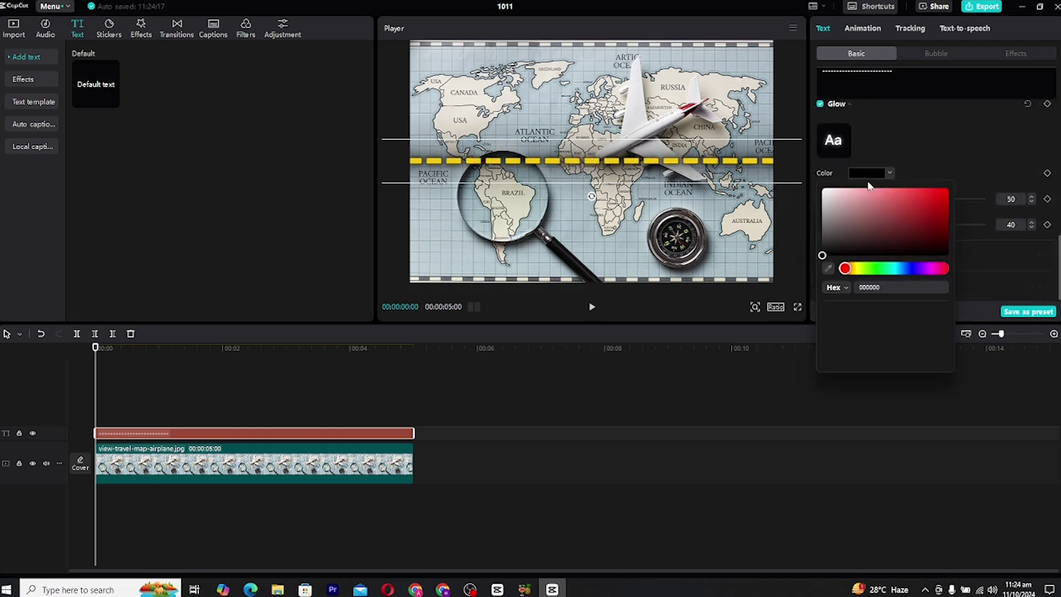
{"action": "left_click_drag", "start_coordinate": [839, 194], "coordinate": [817, 290]}
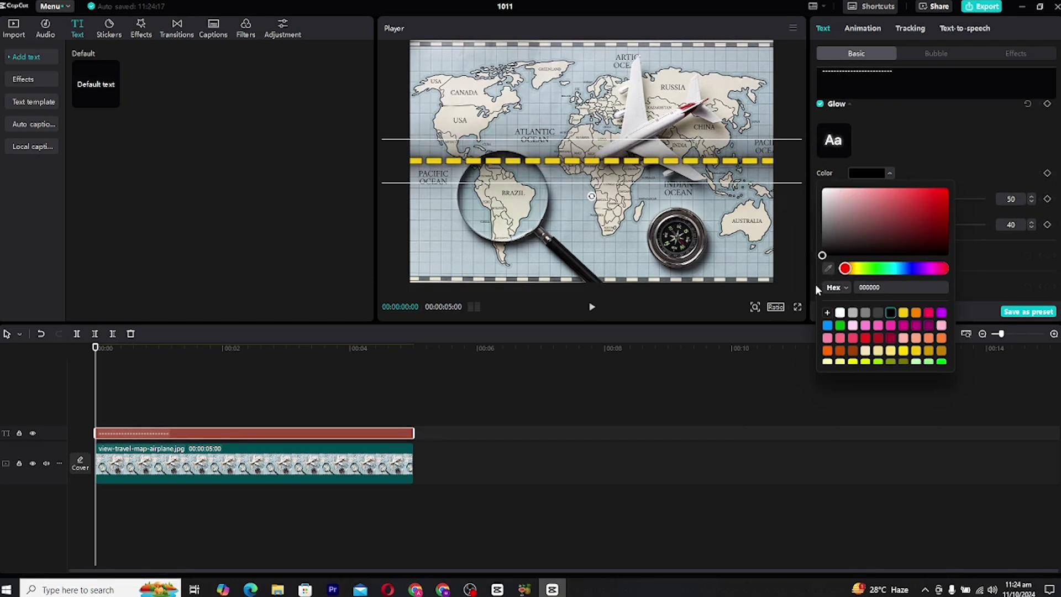
{"action": "left_click", "coordinate": [918, 94]}
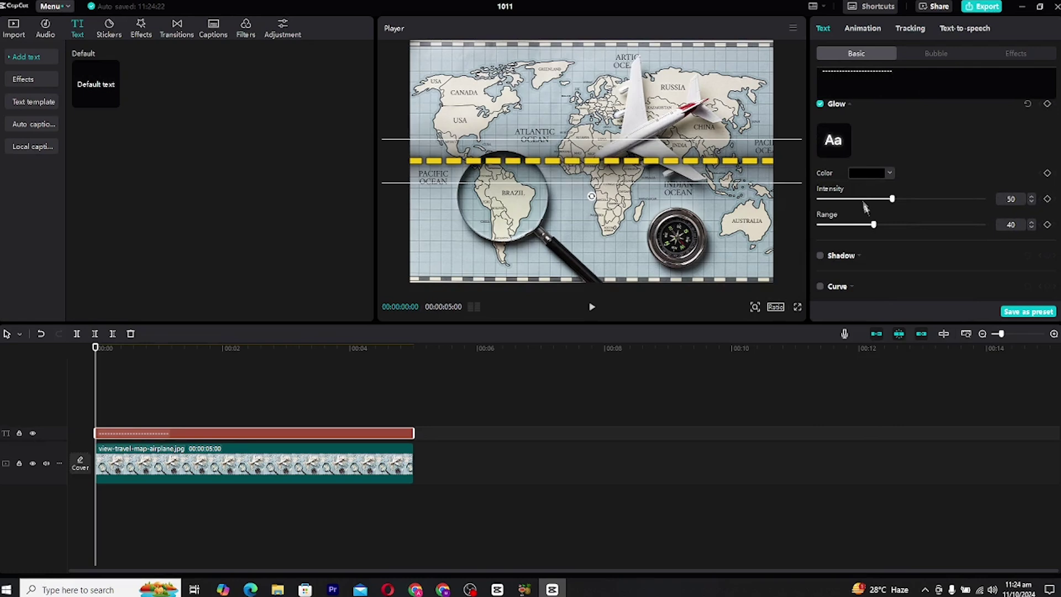
{"action": "left_click_drag", "start_coordinate": [876, 199], "coordinate": [855, 225]}
{"action": "left_click", "coordinate": [820, 256]}
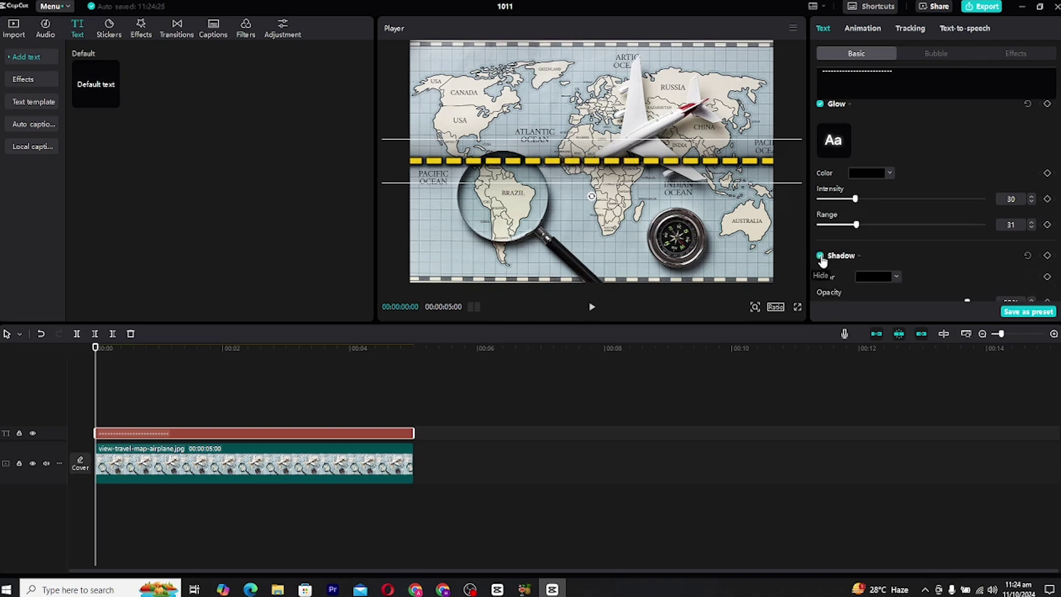
{"action": "left_click", "coordinate": [821, 256]}
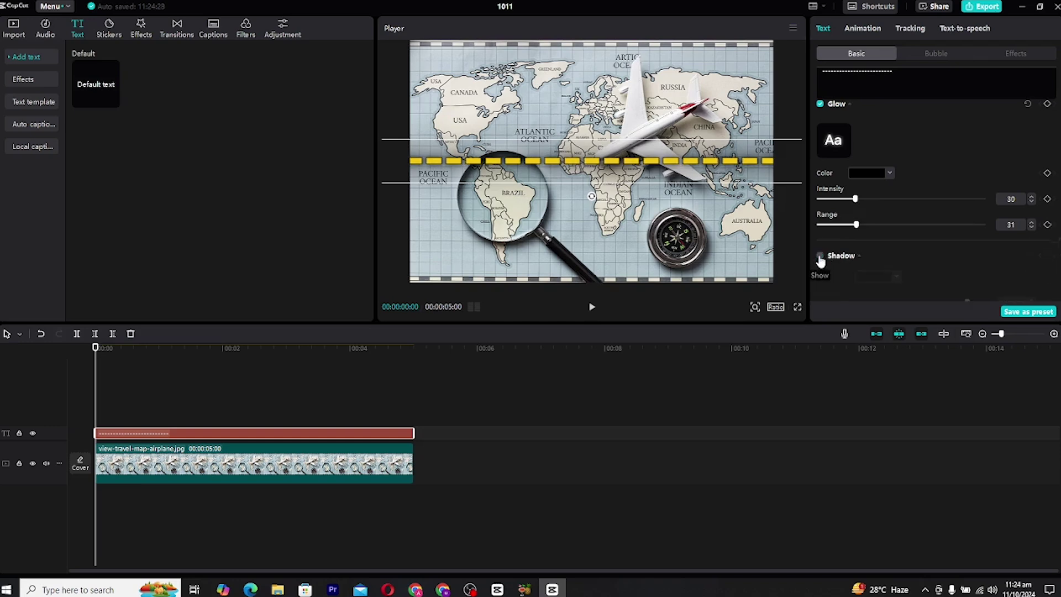
{"action": "scroll", "coordinate": [821, 260], "scroll_direction": "down", "scroll_amount": 3}
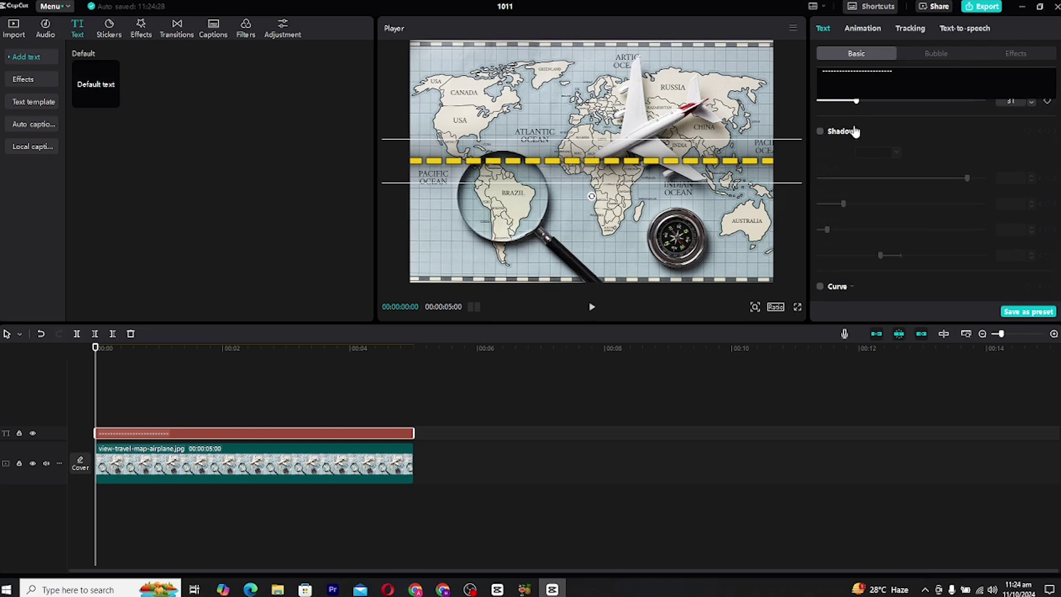
{"action": "scroll", "coordinate": [854, 151], "scroll_direction": "up", "scroll_amount": 5}
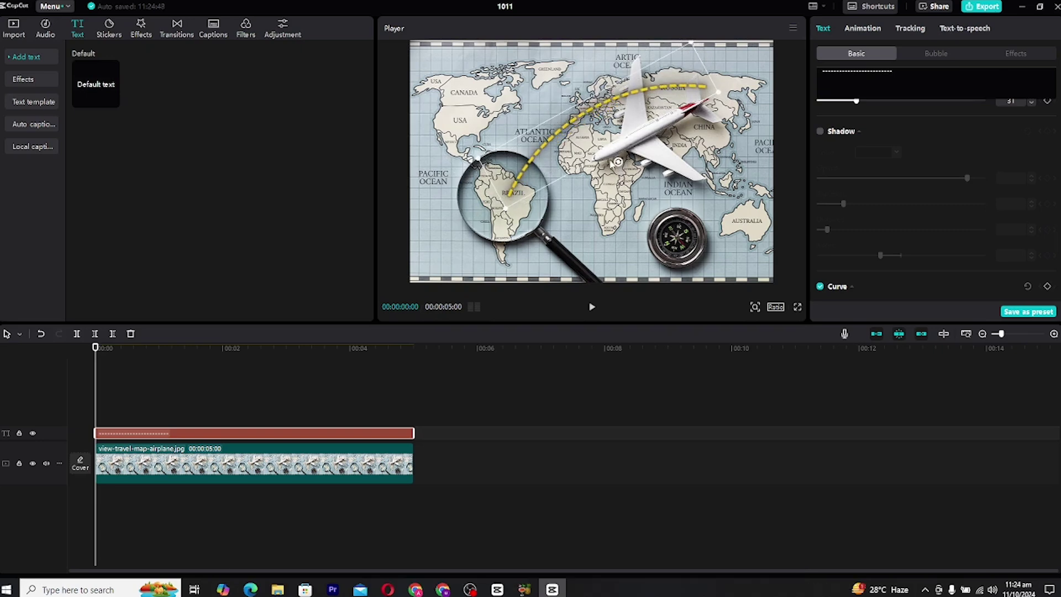
Step: Rotate and shrink the curved dashed line so it arcs from Brazil to Russia
{"action": "left_click_drag", "start_coordinate": [618, 162], "coordinate": [609, 150]}
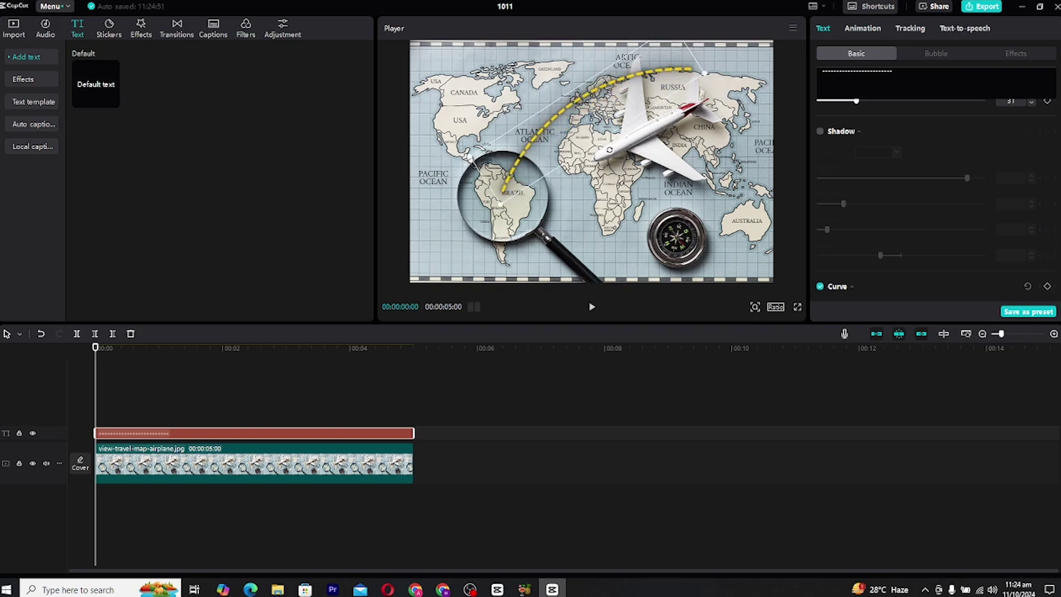
{"action": "left_click_drag", "start_coordinate": [703, 70], "coordinate": [638, 79]}
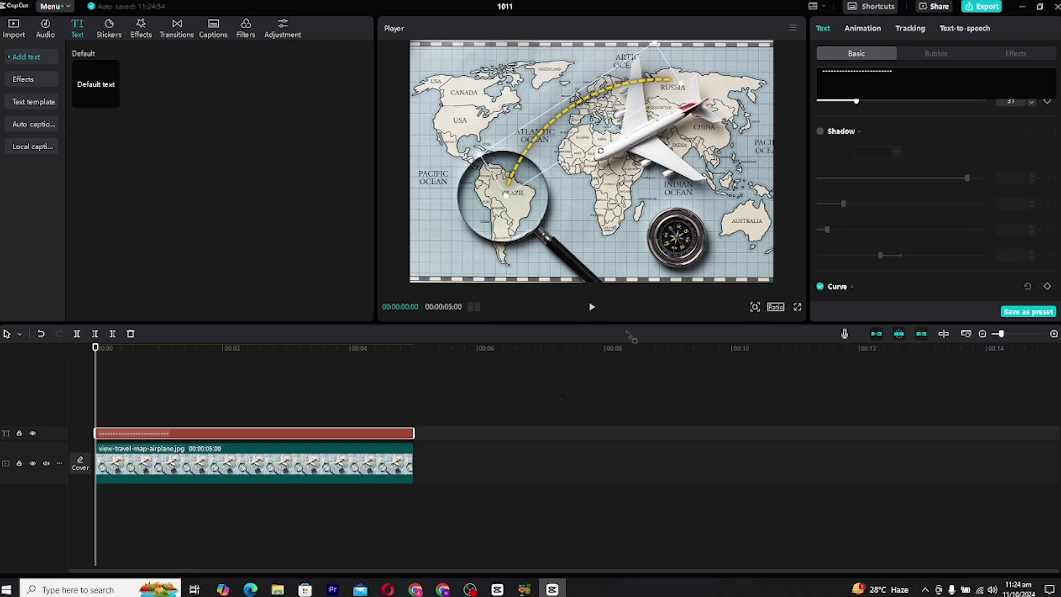
Step: Apply the Type 2 entrance animation to the dashed arc with a 3.0s duration
{"action": "right_click", "coordinate": [348, 433]}
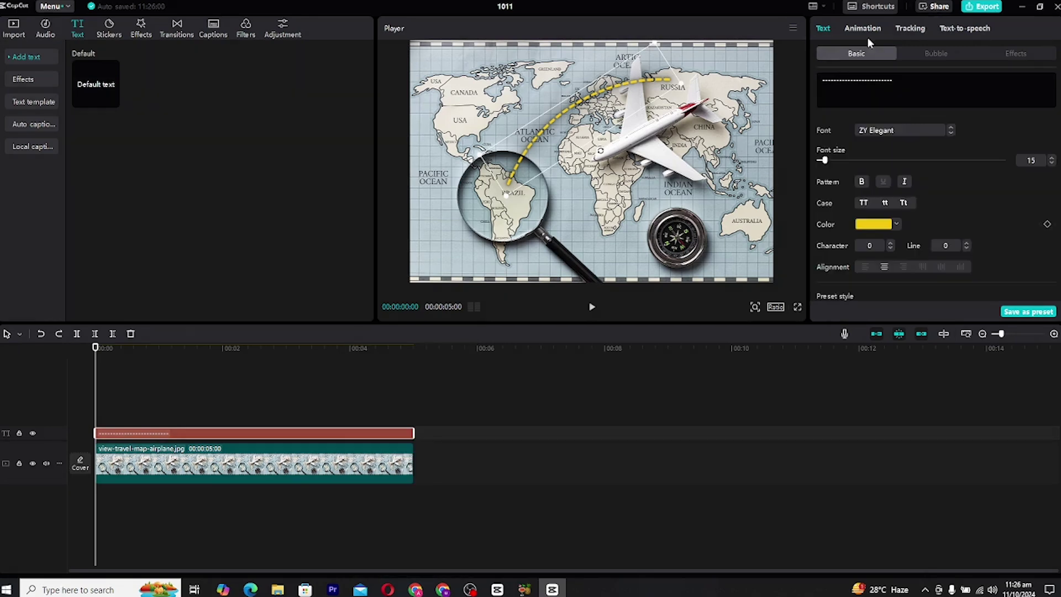
{"action": "left_click", "coordinate": [865, 30]}
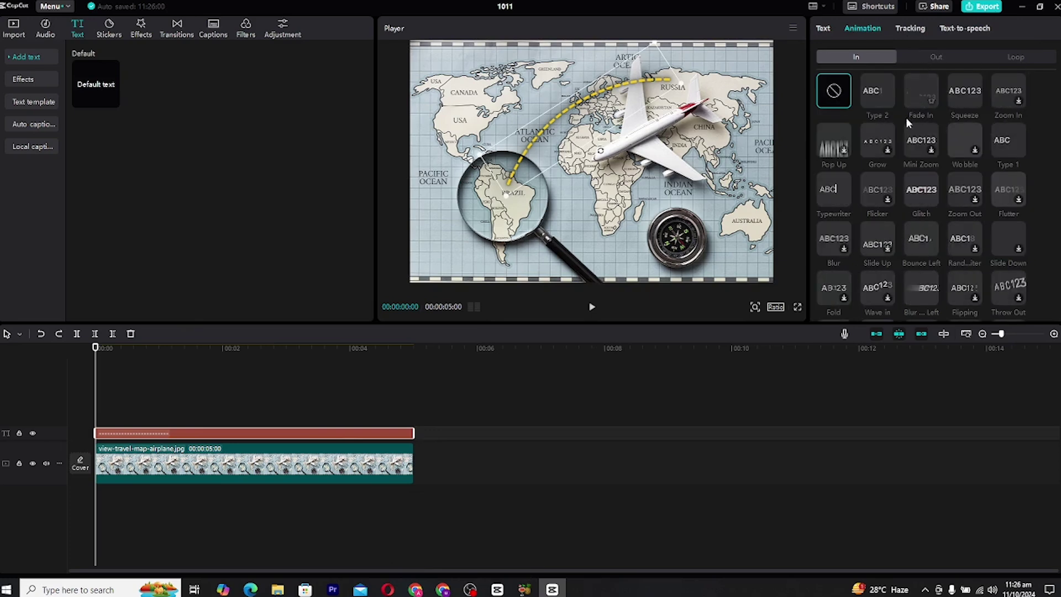
{"action": "left_click", "coordinate": [994, 57]}
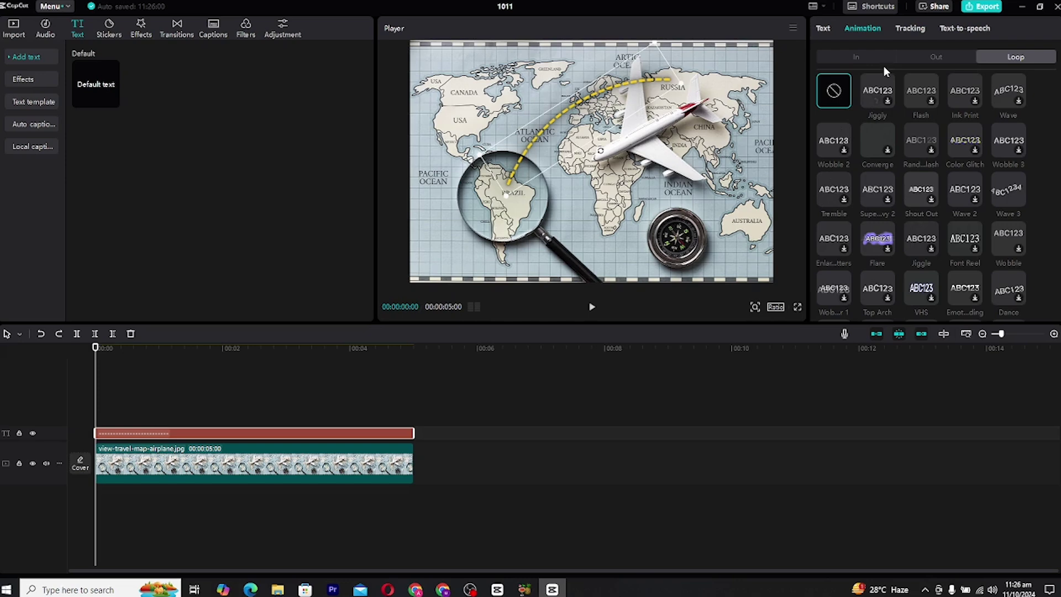
{"action": "left_click", "coordinate": [879, 59]}
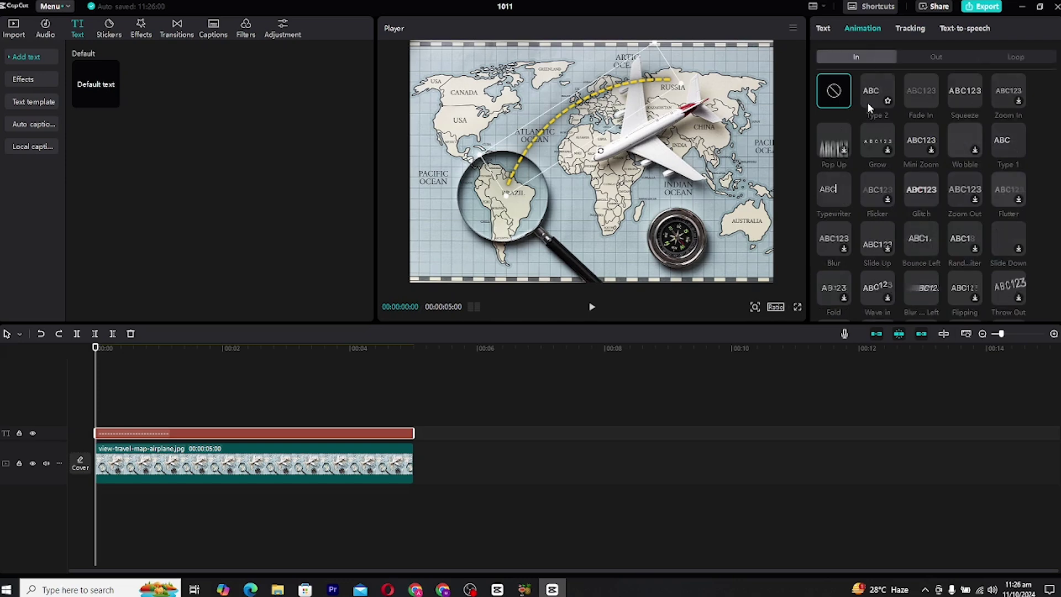
{"action": "left_click", "coordinate": [867, 102]}
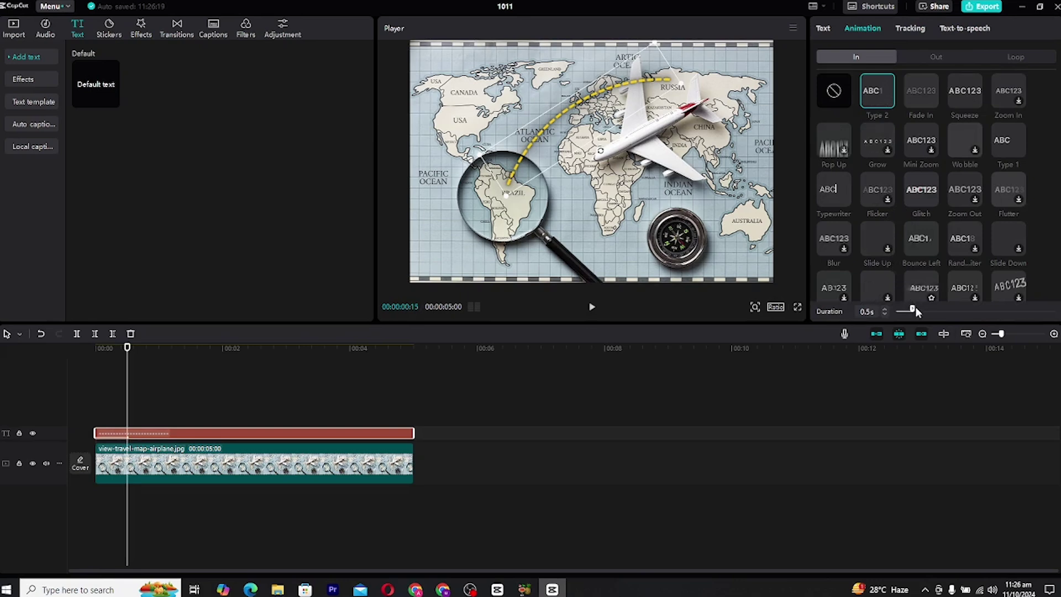
{"action": "left_click_drag", "start_coordinate": [912, 308], "coordinate": [995, 313]}
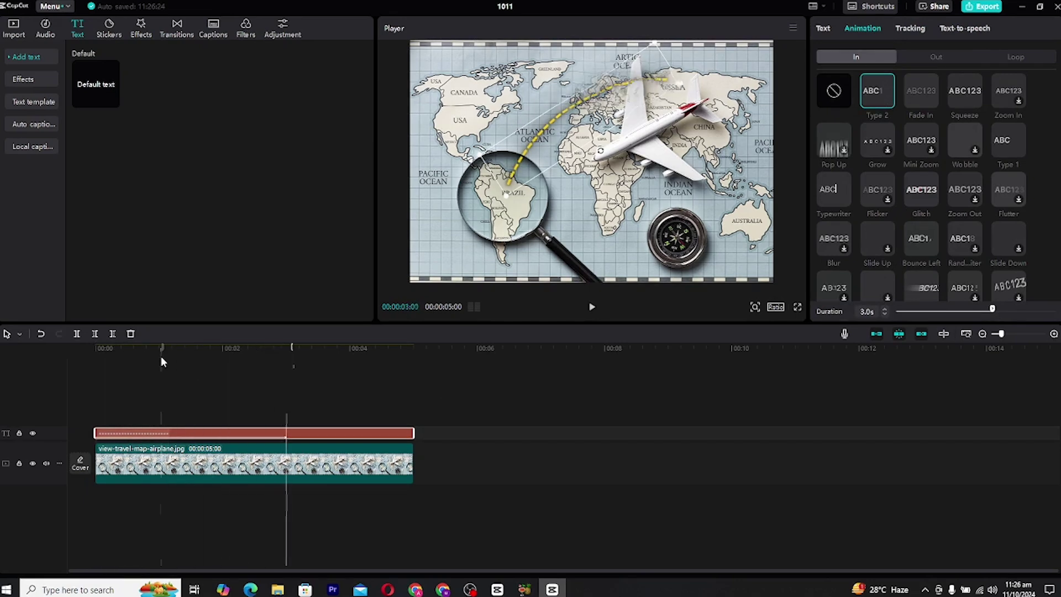
Step: Make the dashed text clip a compound clip, then search video effects for 'Glow'
{"action": "right_click", "coordinate": [134, 439]}
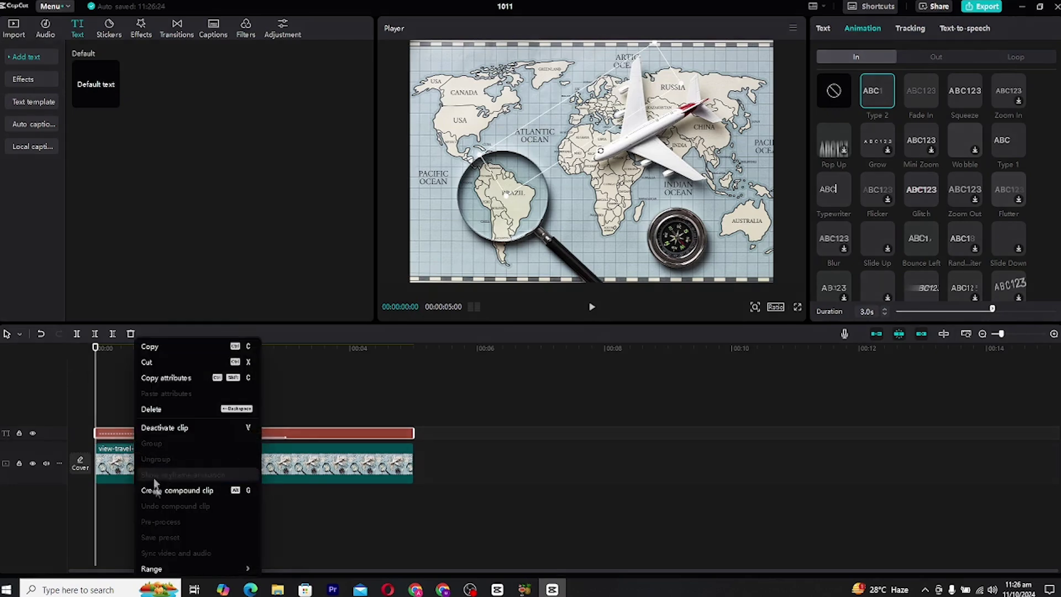
{"action": "left_click", "coordinate": [155, 487]}
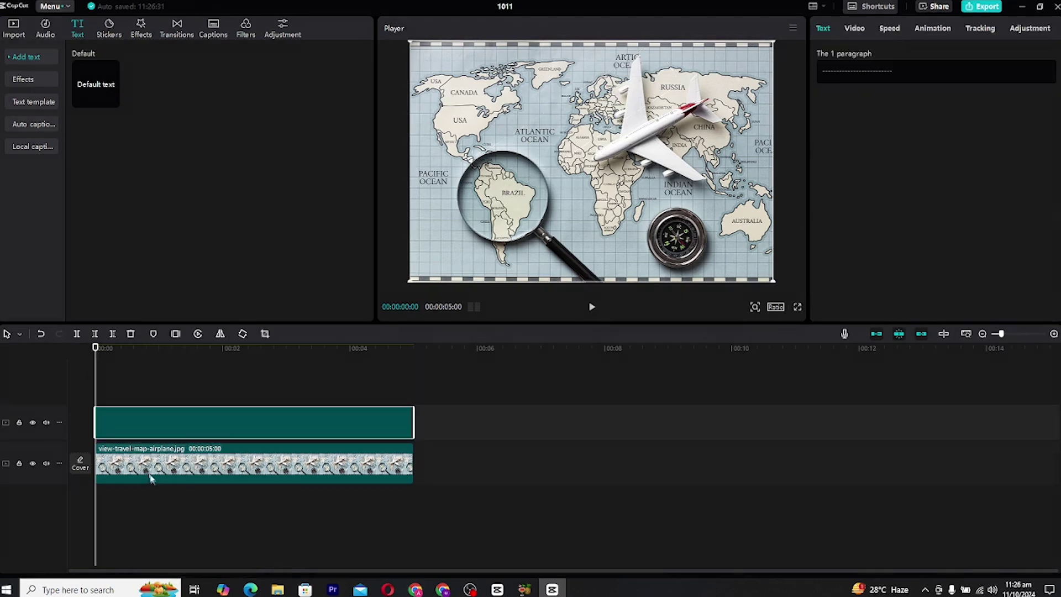
{"action": "left_click", "coordinate": [138, 26]}
{"action": "left_click", "coordinate": [155, 59]}
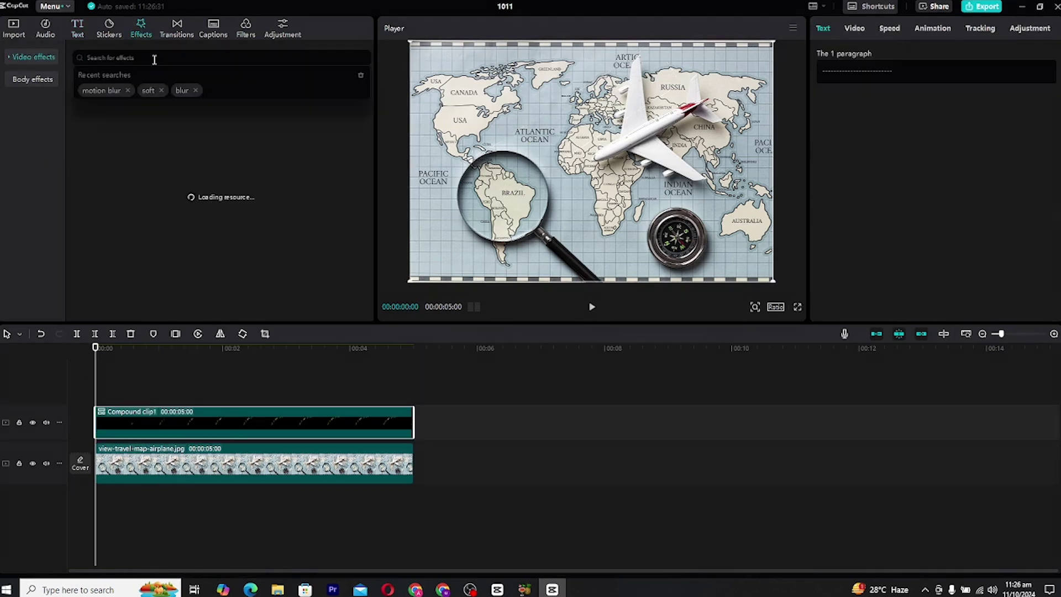
{"action": "type", "text": "Glow"}
{"action": "key", "text": "Return"}
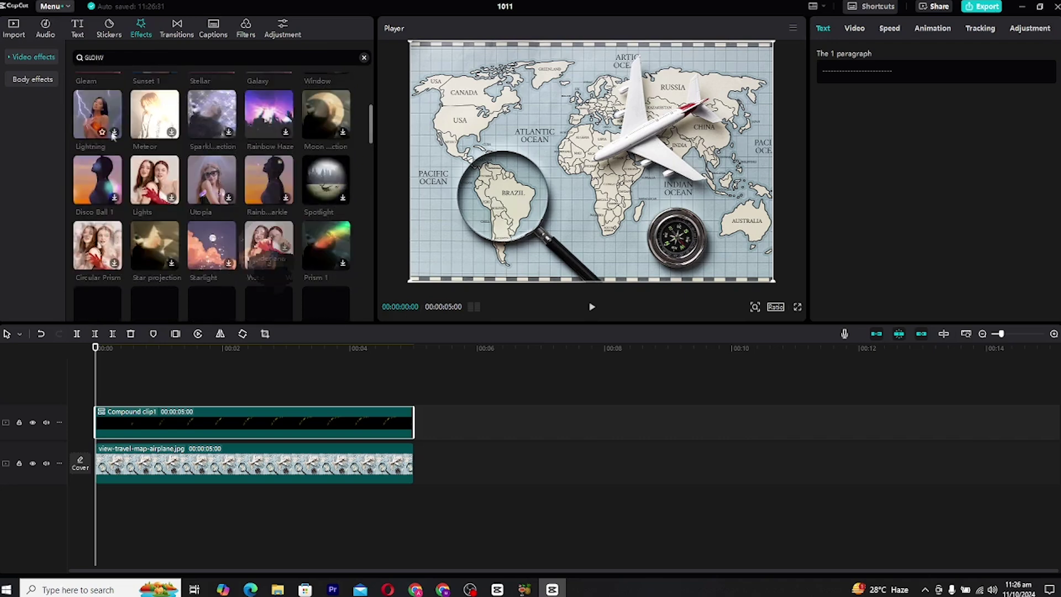
{"action": "scroll", "coordinate": [138, 118], "scroll_direction": "down", "scroll_amount": 1}
{"action": "scroll", "coordinate": [138, 118], "scroll_direction": "up", "scroll_amount": 1}
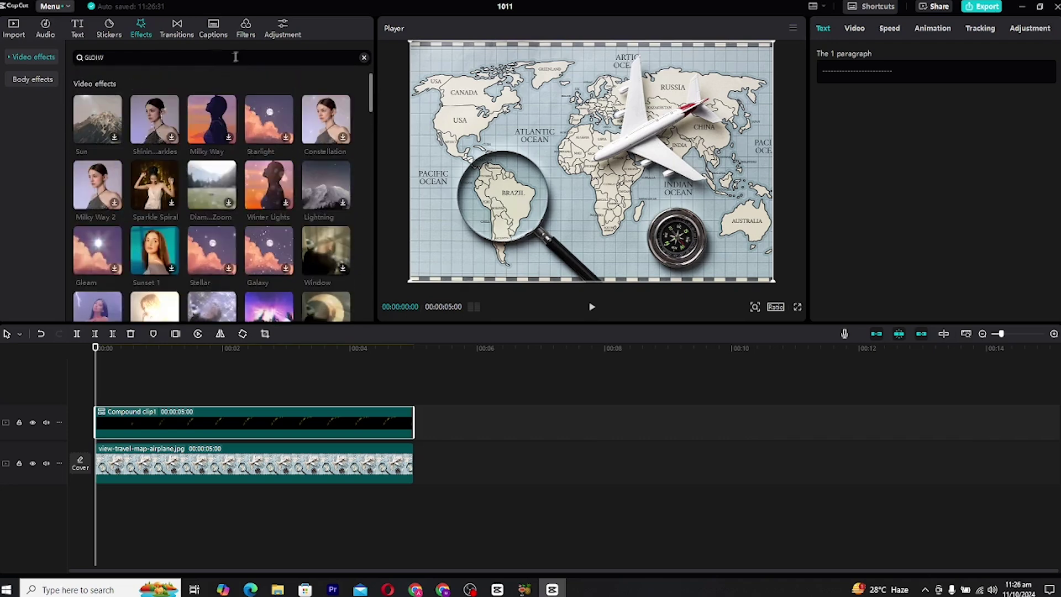
{"action": "left_click", "coordinate": [364, 58]}
{"action": "left_click_drag", "start_coordinate": [97, 115], "coordinate": [137, 427]}
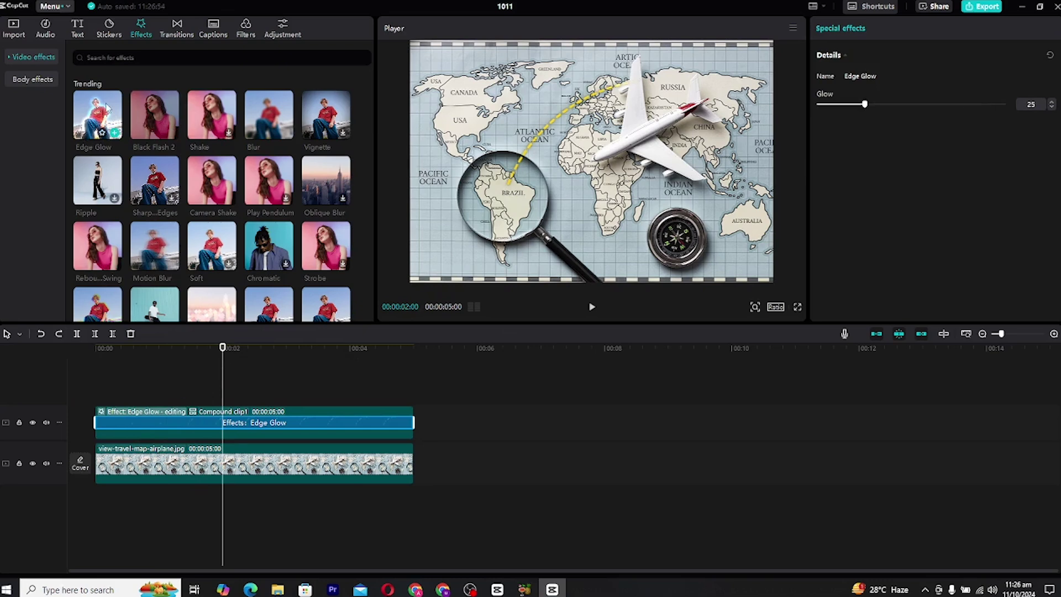
{"action": "key", "text": "ctrl+z"}
{"action": "left_click_drag", "start_coordinate": [107, 108], "coordinate": [89, 398]}
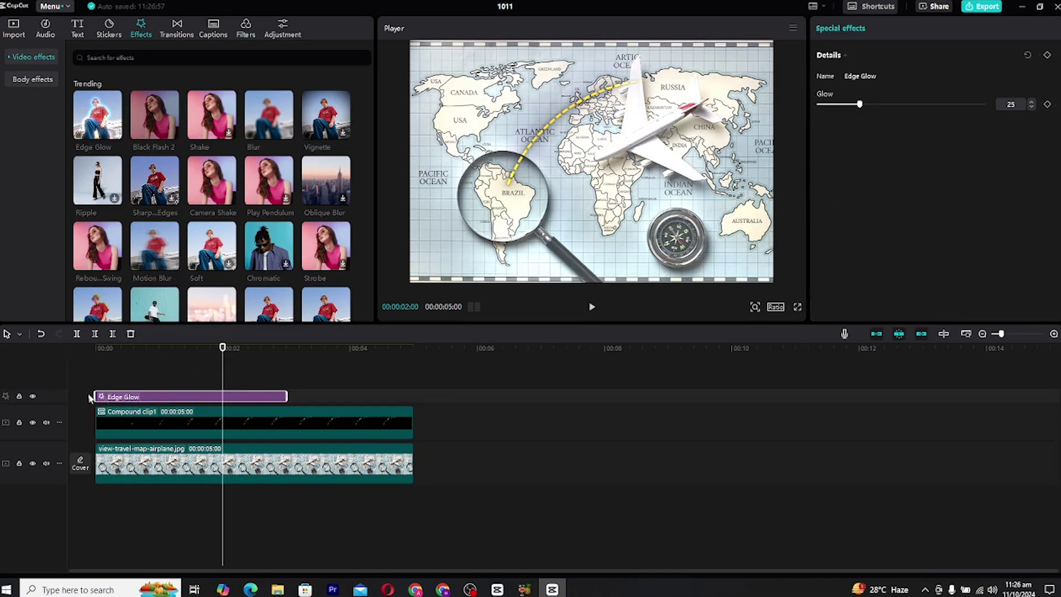
{"action": "left_click_drag", "start_coordinate": [285, 393], "coordinate": [410, 397]}
{"action": "left_click_drag", "start_coordinate": [191, 359], "coordinate": [305, 357]}
{"action": "left_click_drag", "start_coordinate": [187, 368], "coordinate": [273, 361]}
{"action": "key", "text": "ctrl+b"}
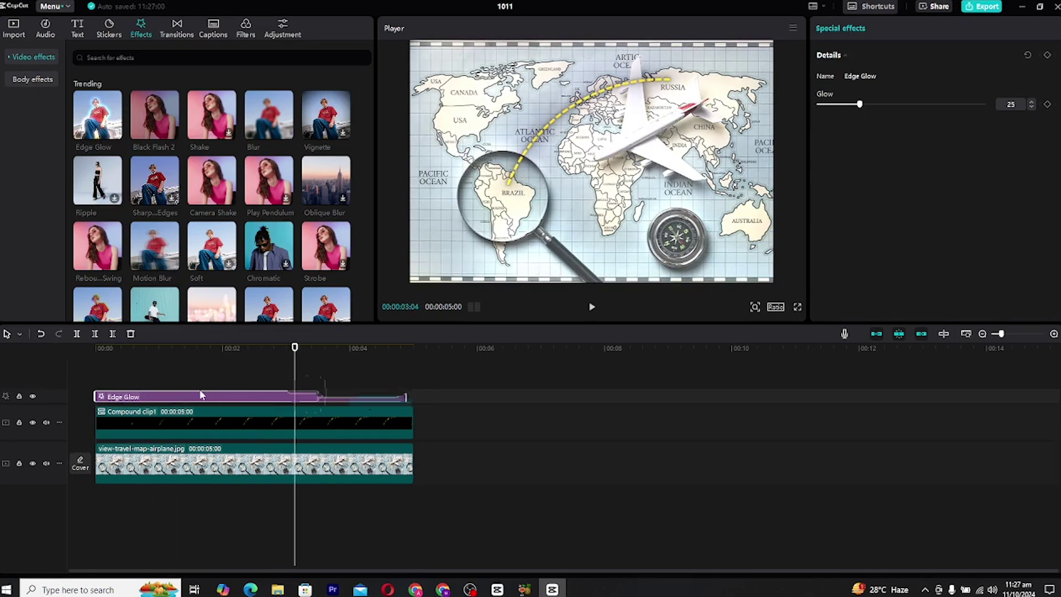
{"action": "key", "text": "Delete"}
{"action": "left_click", "coordinate": [159, 394]}
{"action": "key", "text": "Delete"}
{"action": "scroll", "coordinate": [213, 217], "scroll_direction": "down", "scroll_amount": 5}
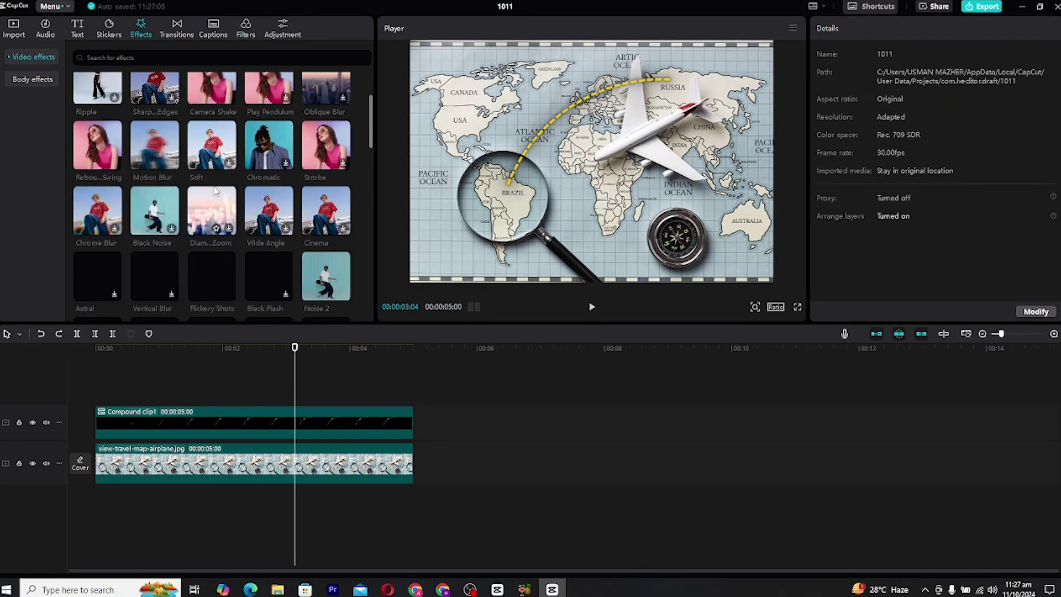
{"action": "scroll", "coordinate": [214, 189], "scroll_direction": "down", "scroll_amount": 5}
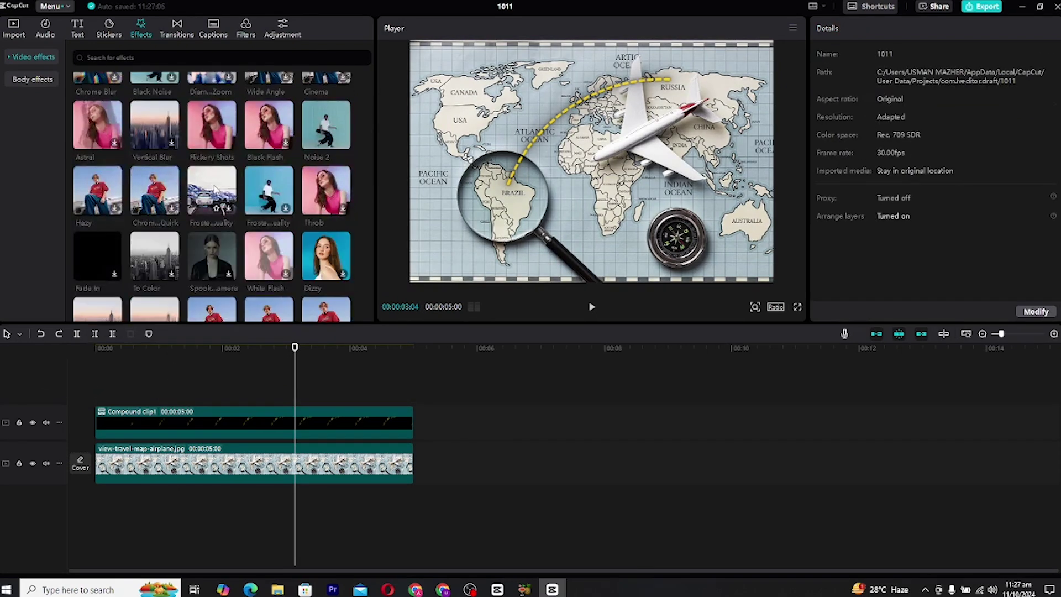
{"action": "scroll", "coordinate": [212, 210], "scroll_direction": "down", "scroll_amount": 5}
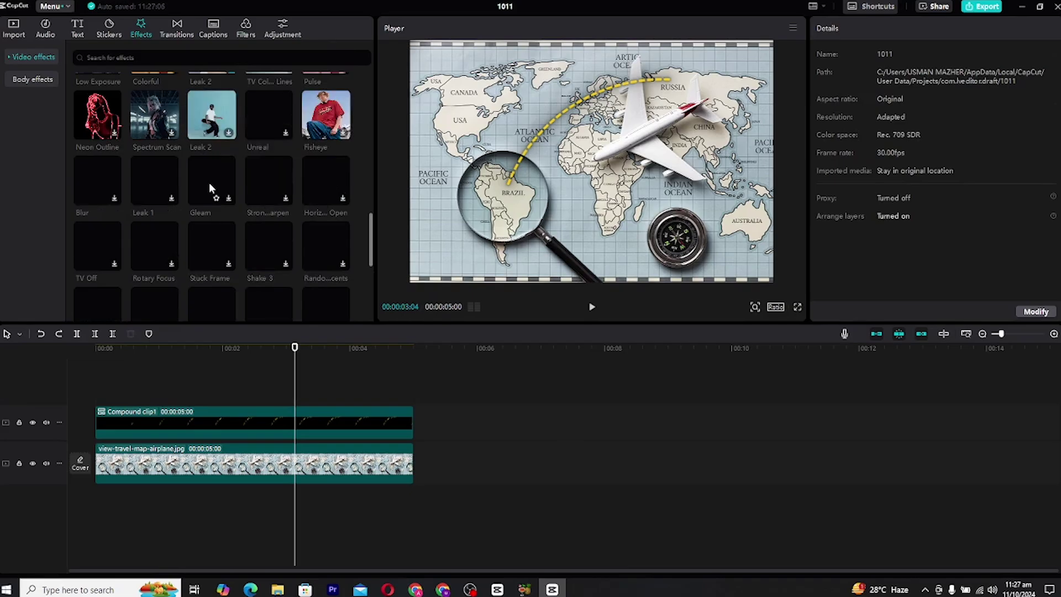